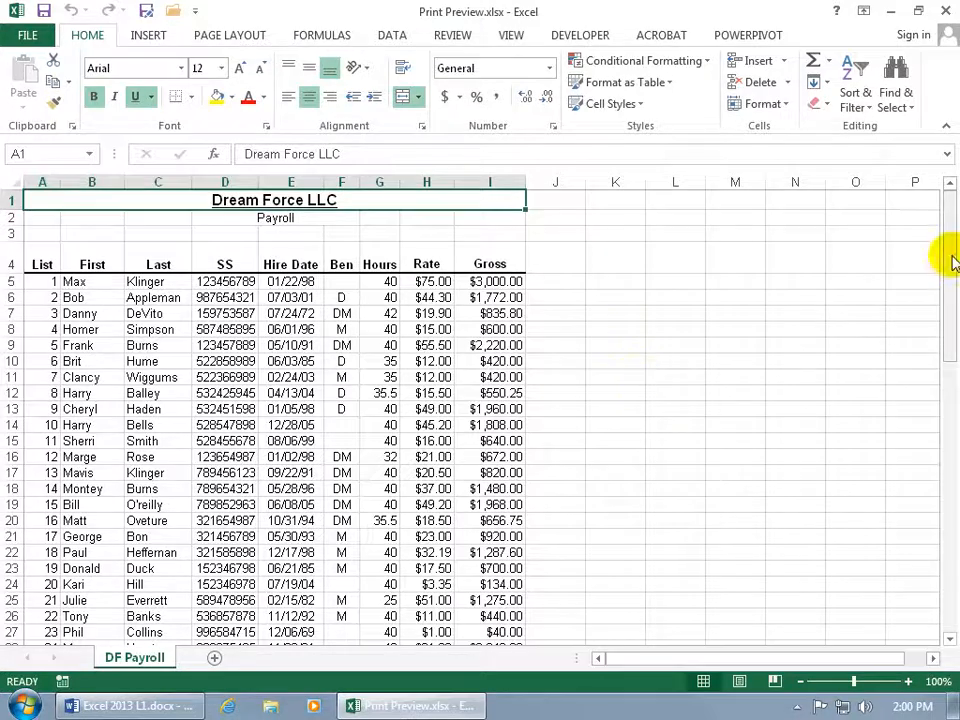
left_click_drag(949, 251, 937, 572)
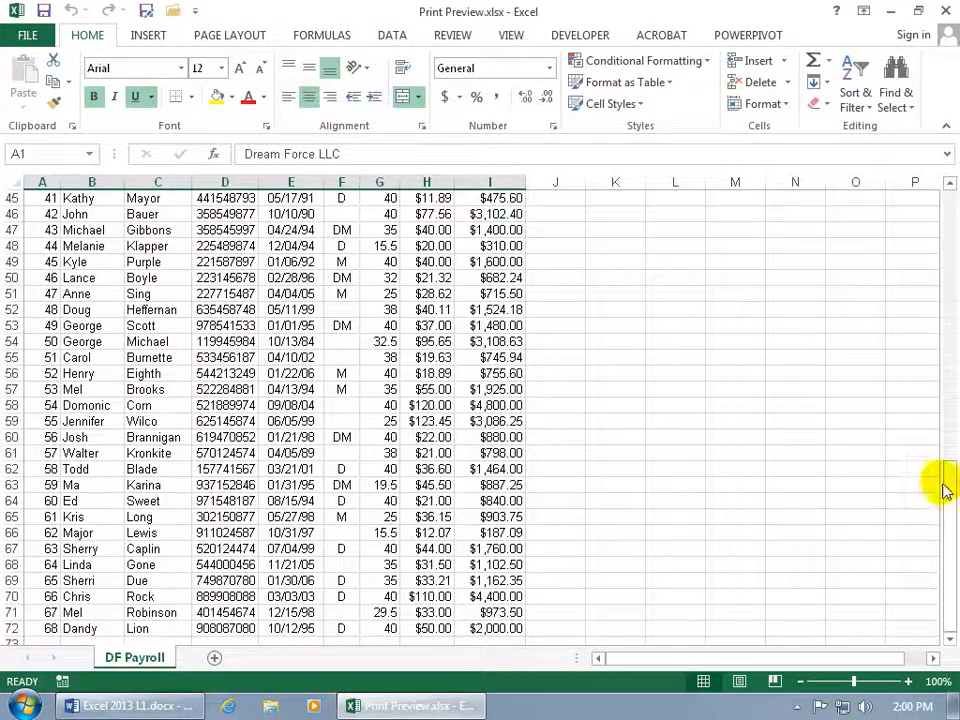
left_click_drag(946, 495, 950, 192)
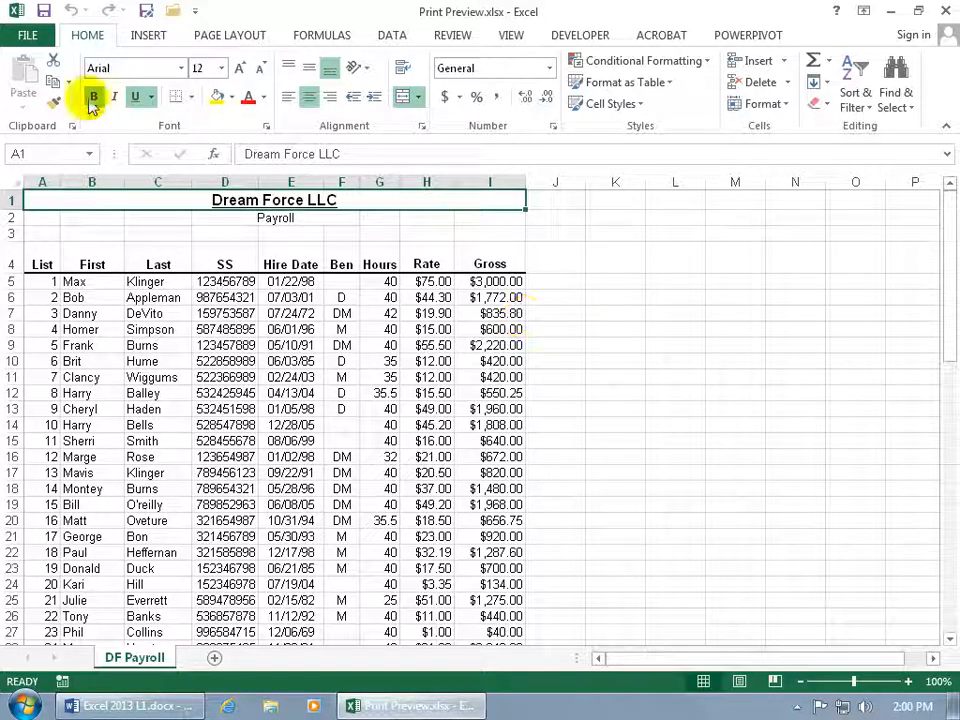
Step: Preview both pages of the payroll printout, then jump back to page 1
left_click(27, 35)
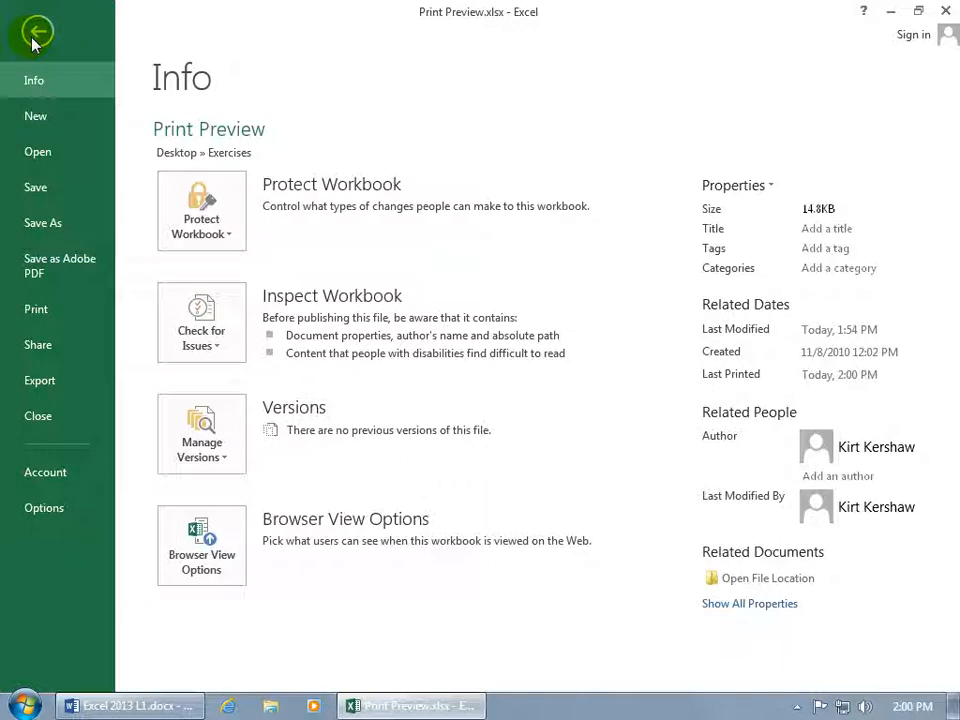
left_click(68, 318)
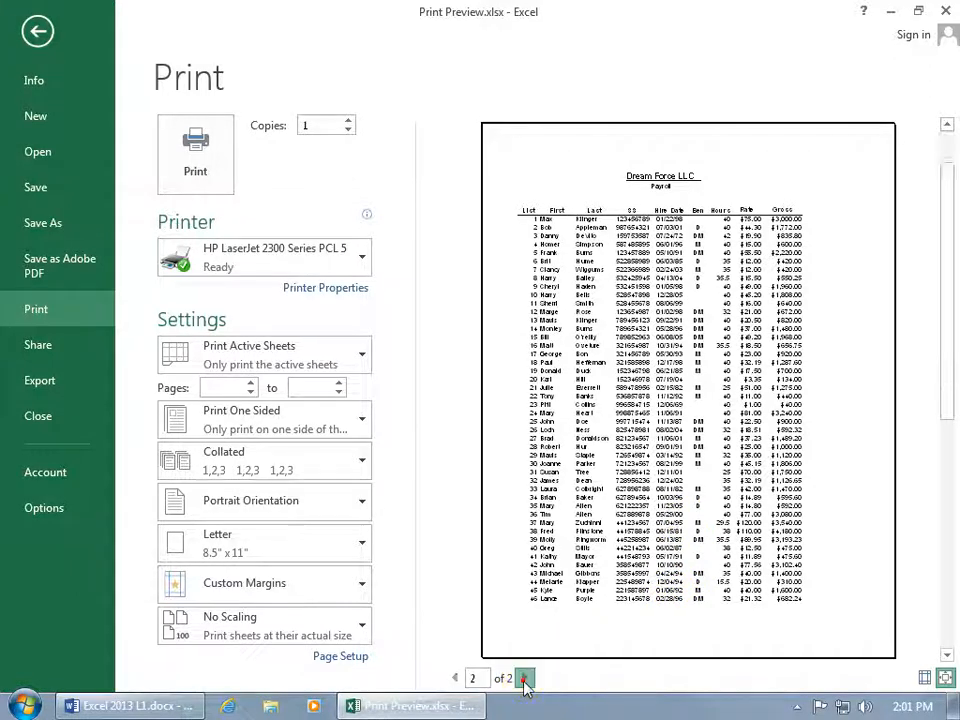
left_click(525, 680)
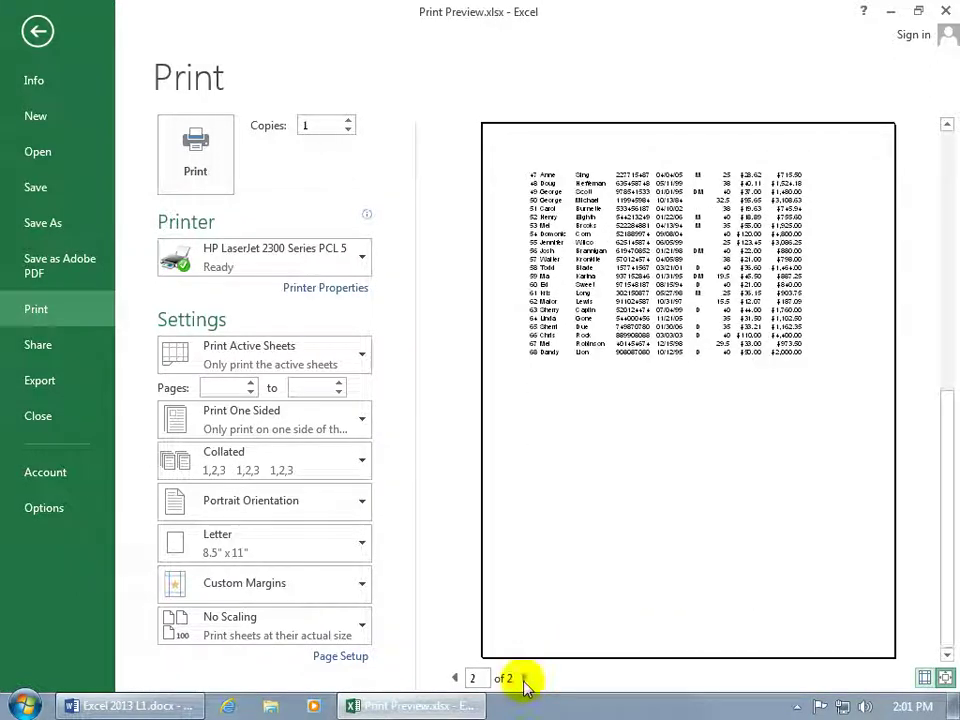
left_click(472, 678)
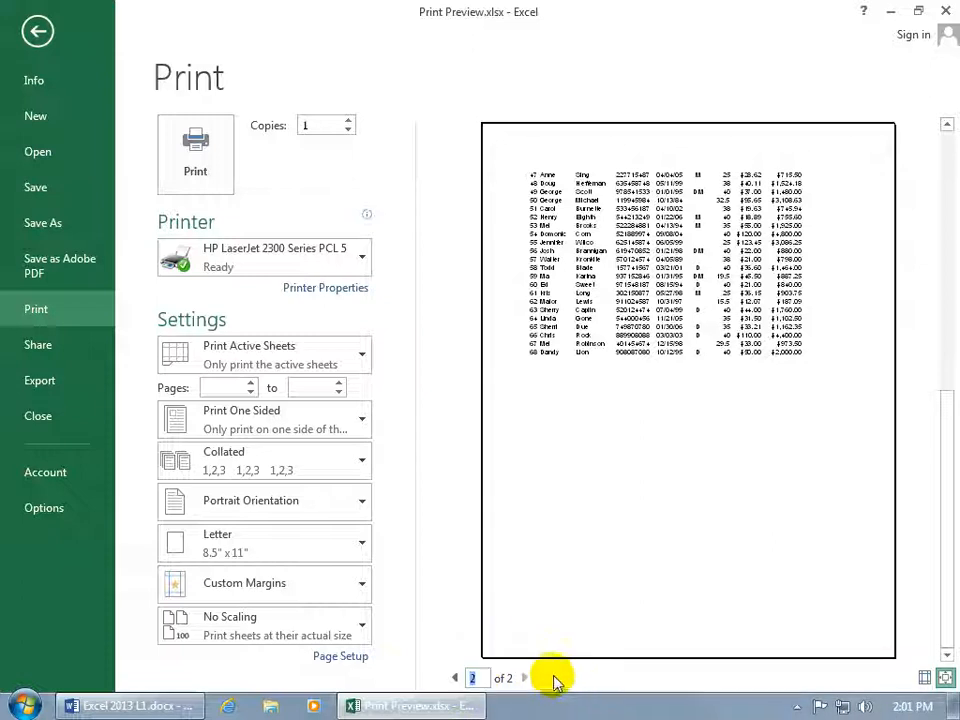
type("1")
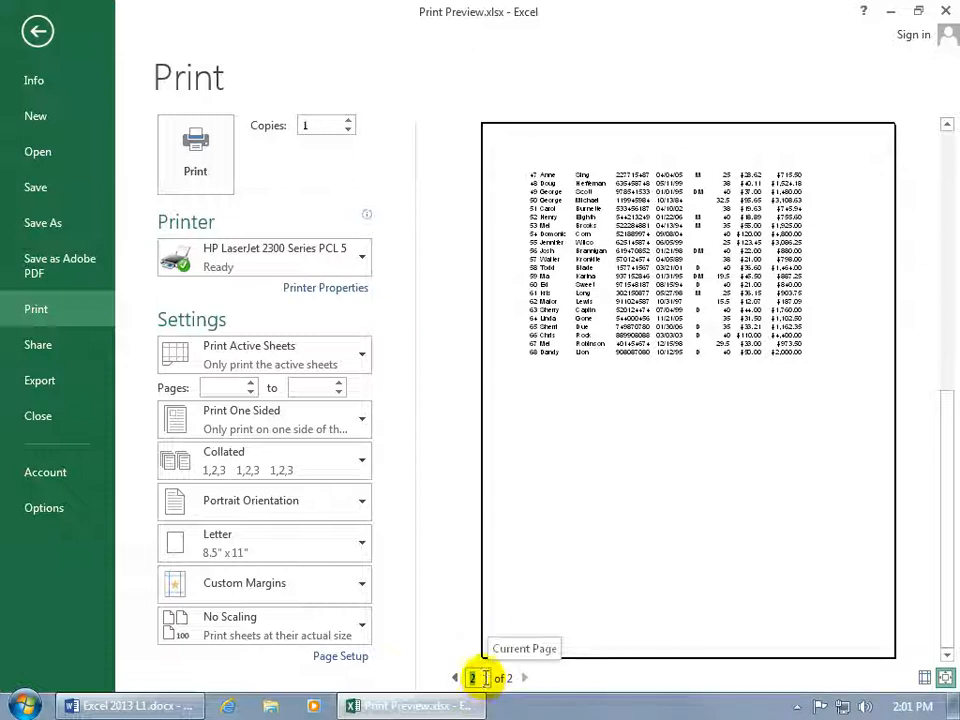
key("Return")
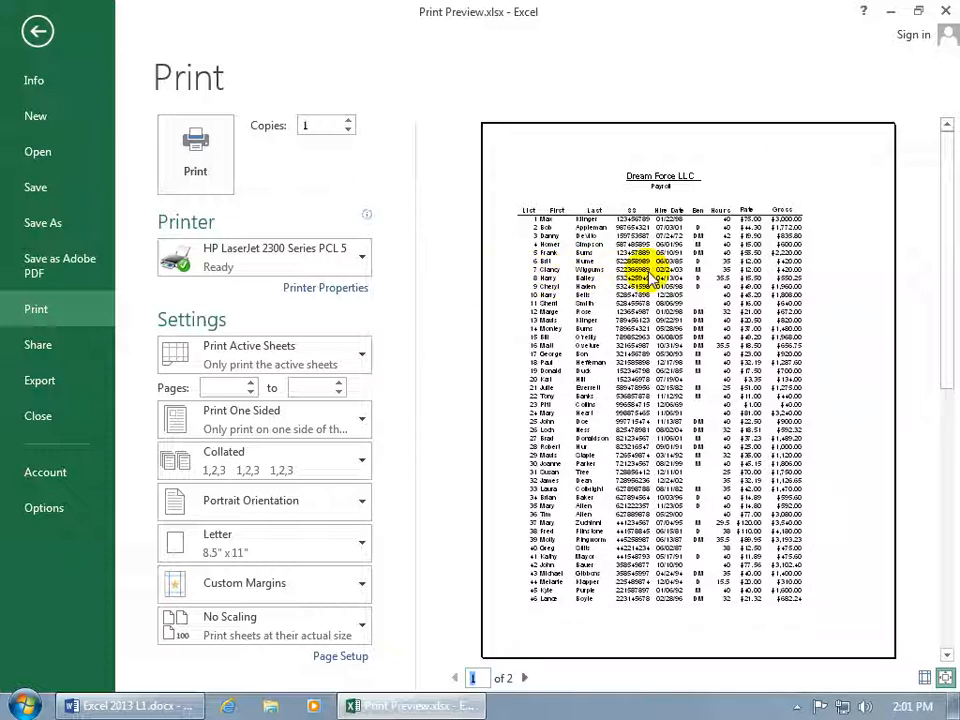
Step: Enable Print for Gridlines and for Headings in the Page Layout Sheet Options
left_click(37, 31)
left_click(230, 35)
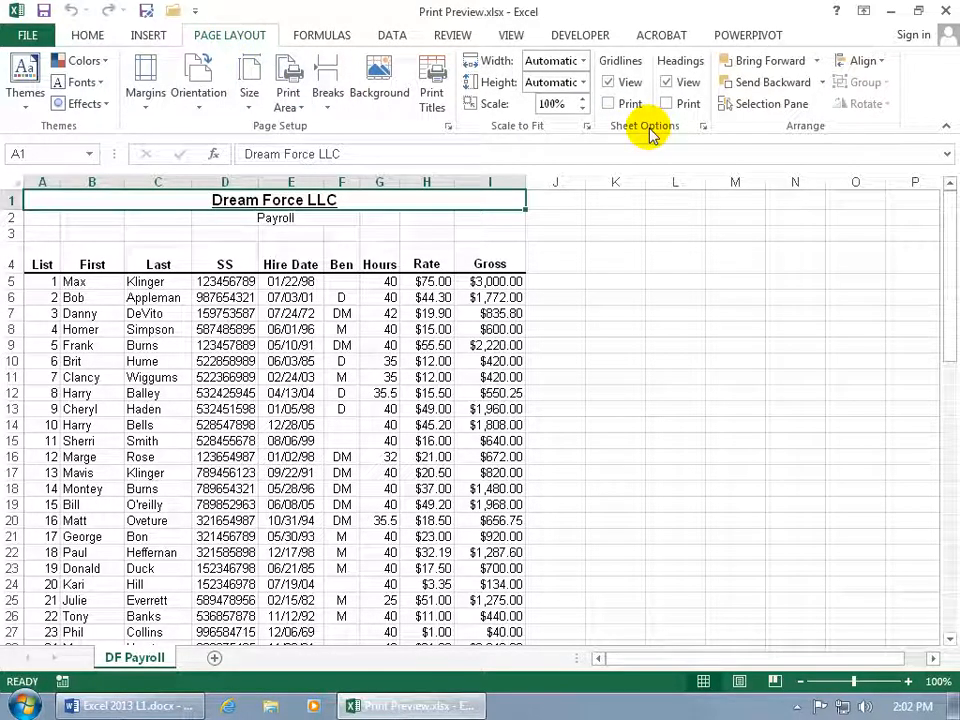
left_click(608, 83)
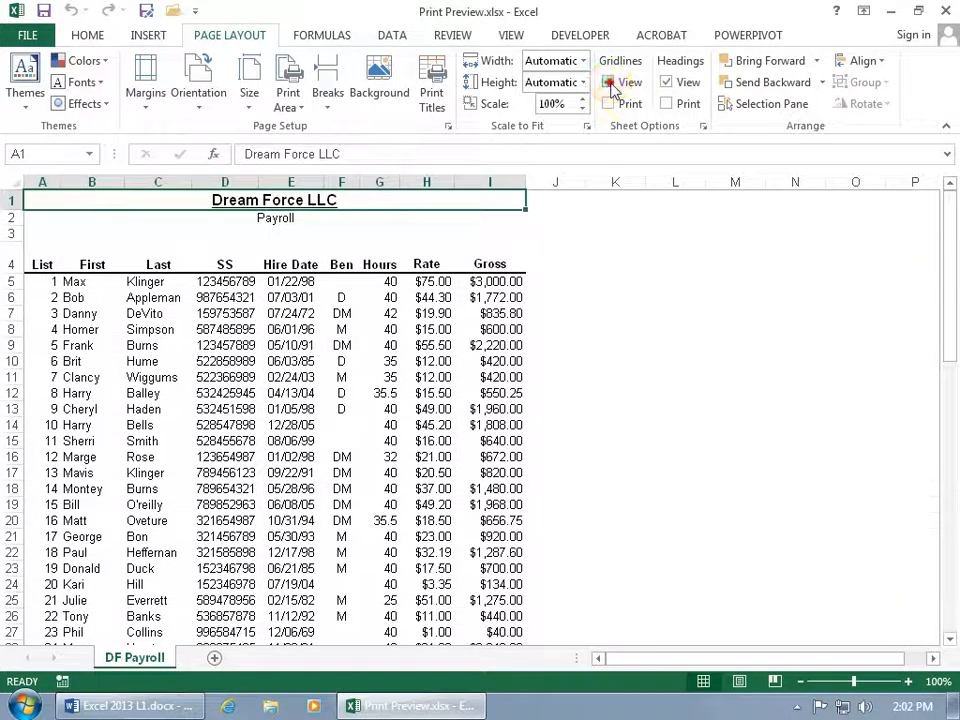
left_click(608, 83)
left_click(609, 104)
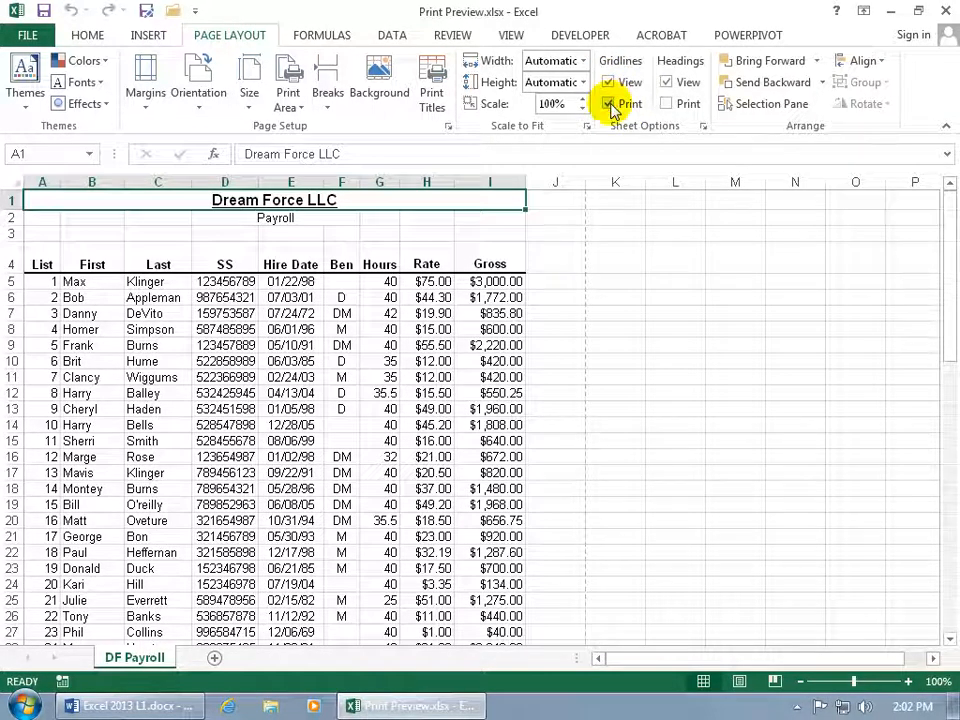
left_click(667, 105)
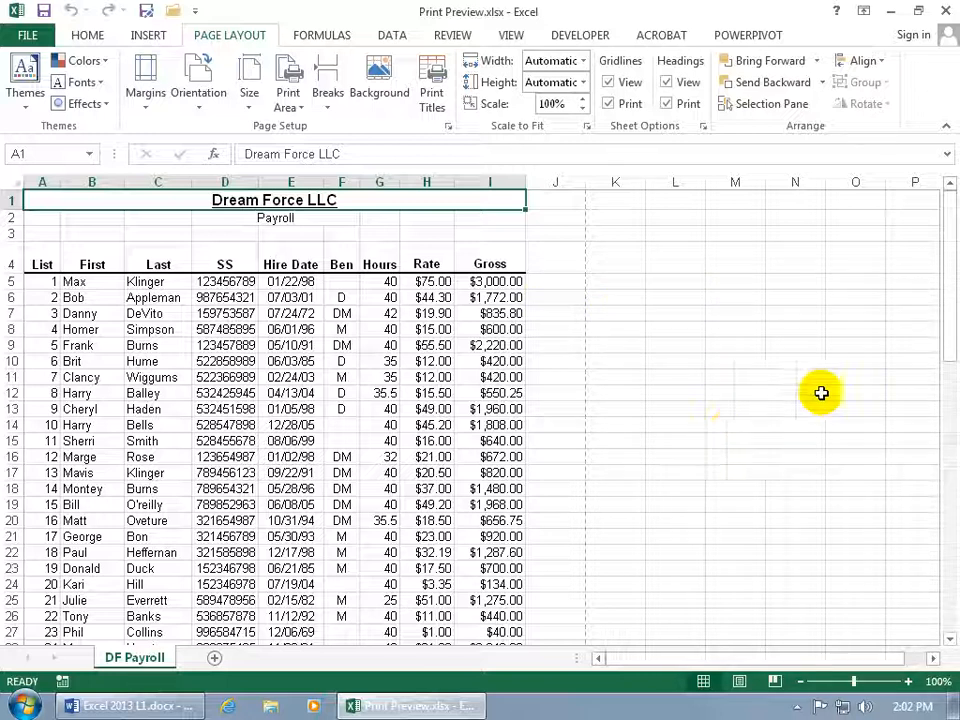
left_click_drag(949, 279, 950, 480)
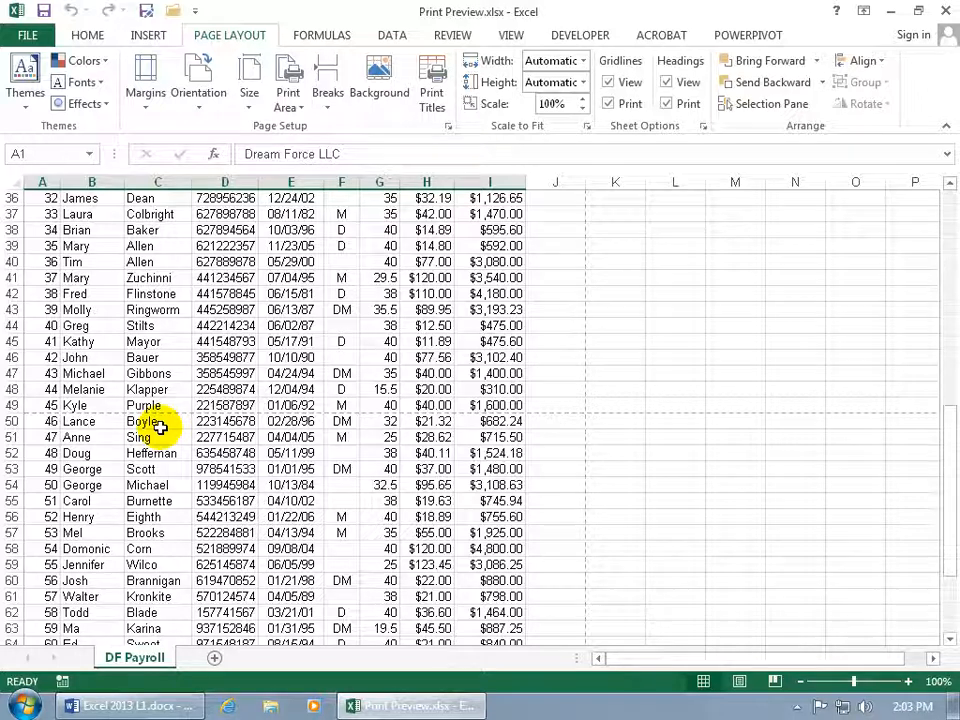
Step: Preview the printout again, zoom in and out, and move to page 2 to confirm gridlines and headings
left_click(27, 35)
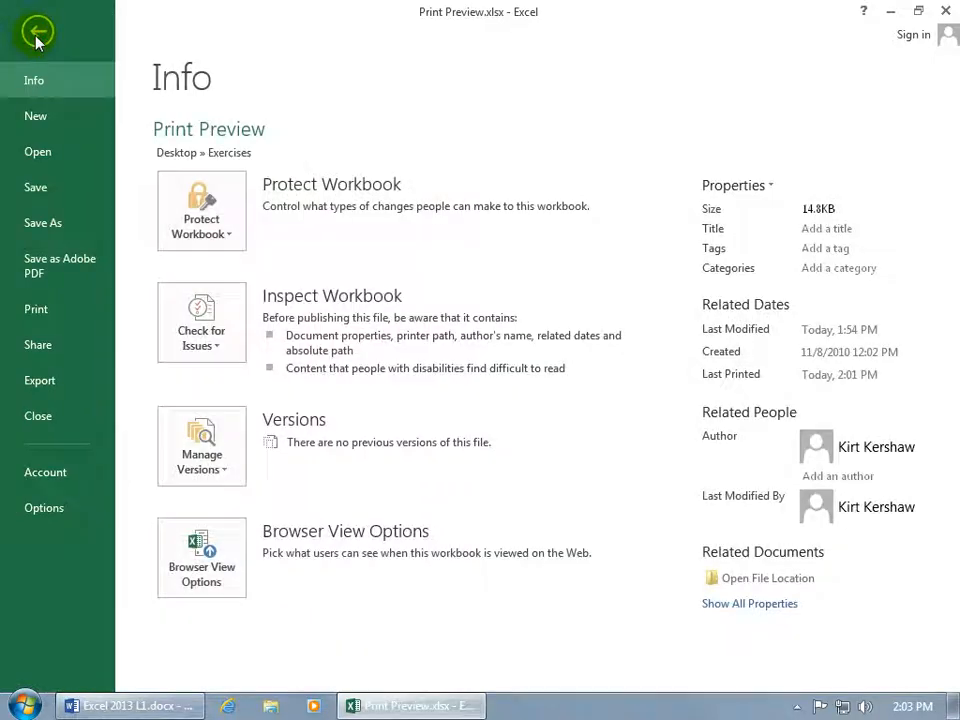
left_click(36, 309)
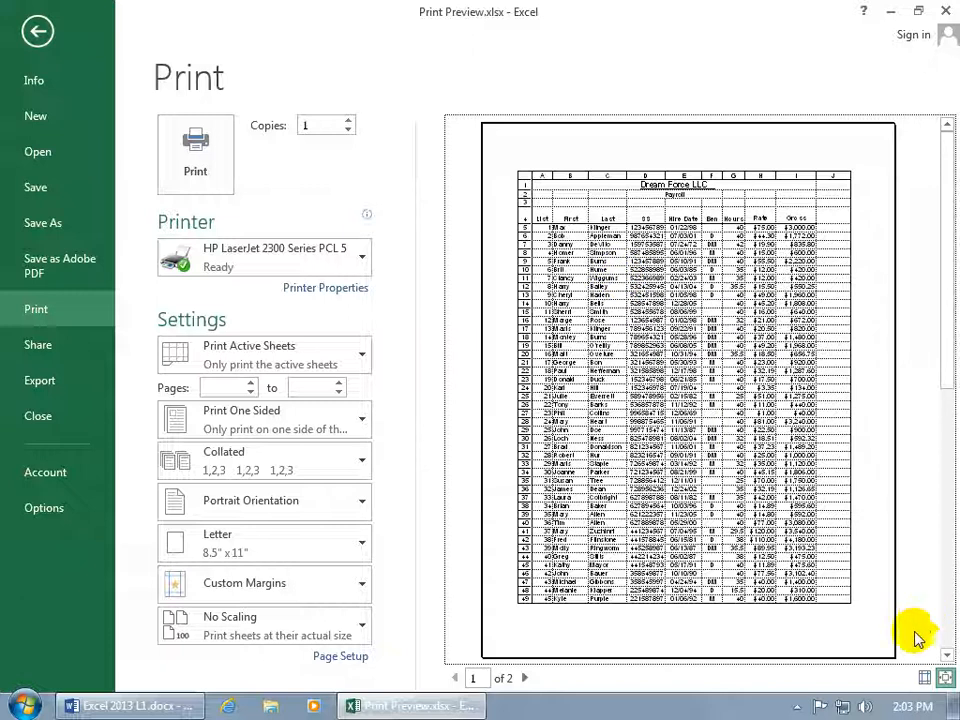
left_click(947, 680)
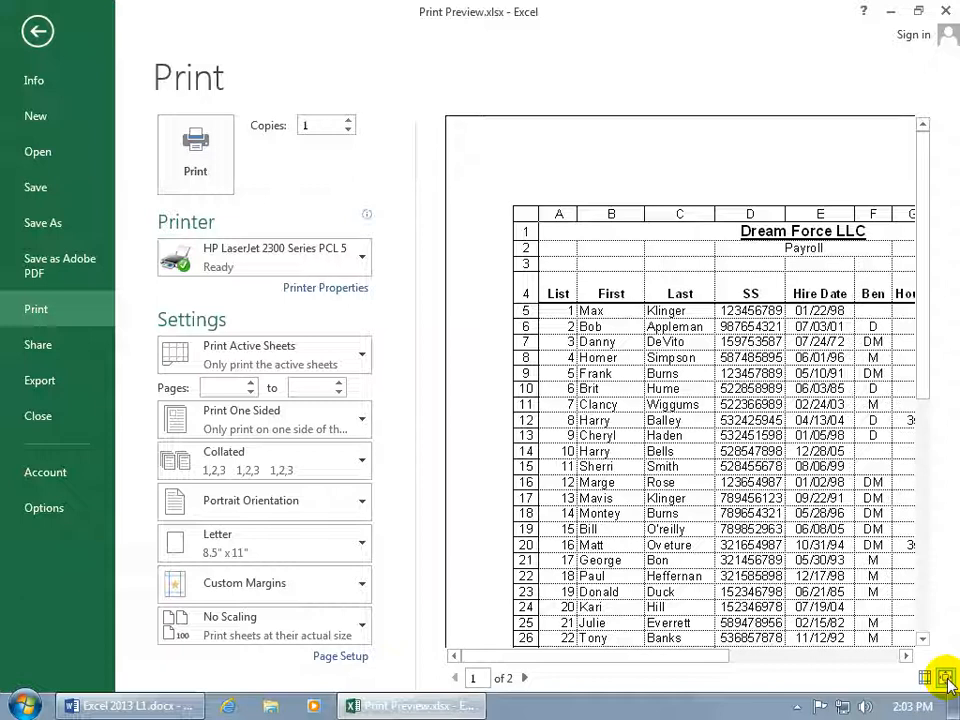
left_click(947, 680)
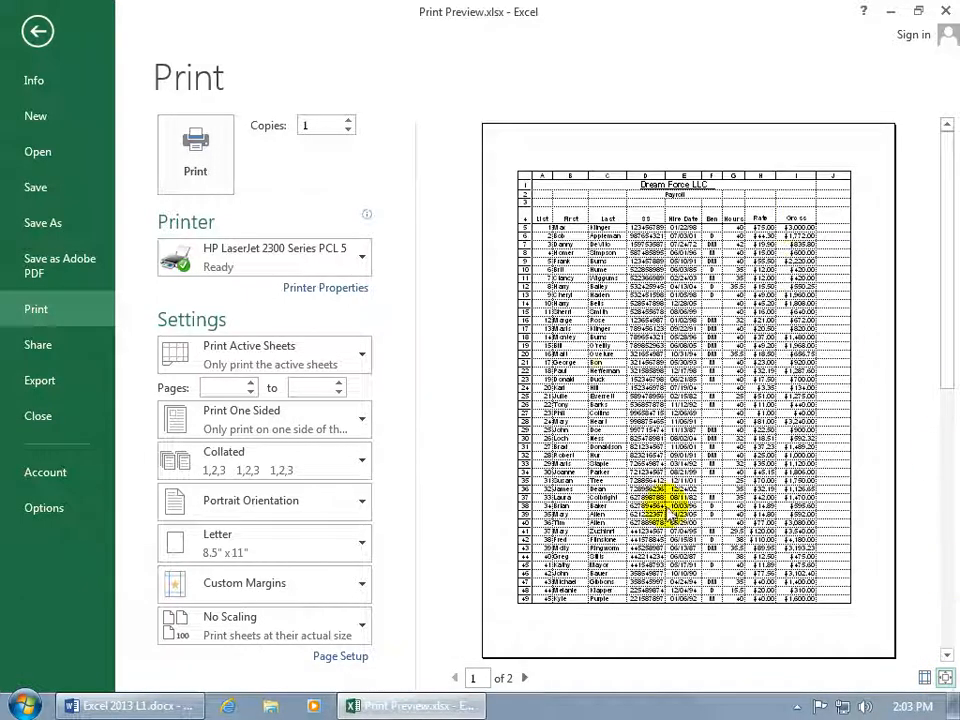
left_click(524, 678)
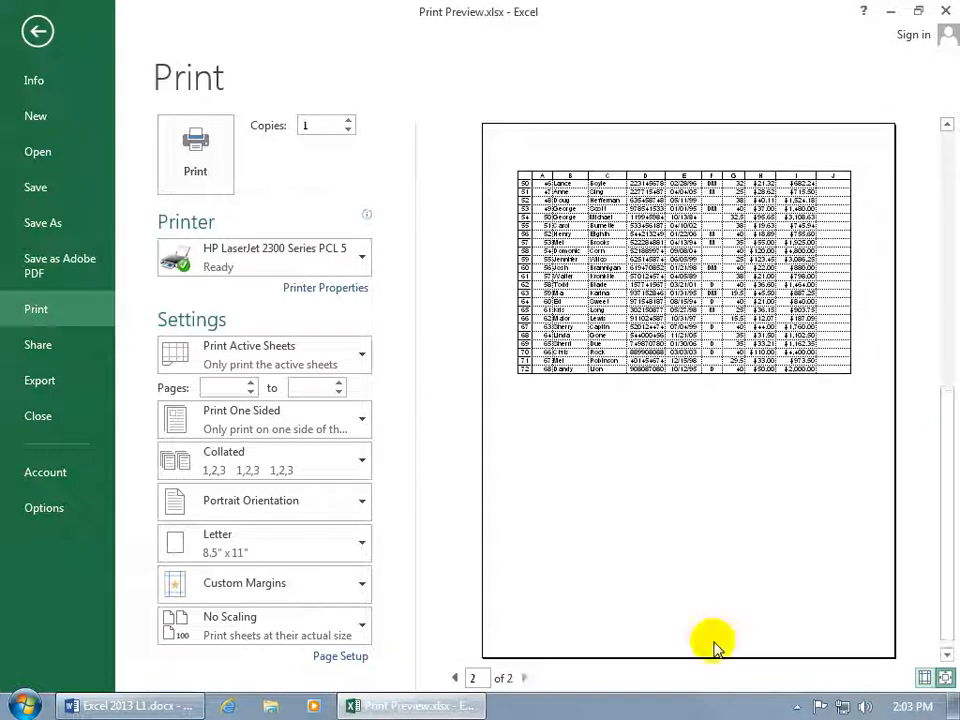